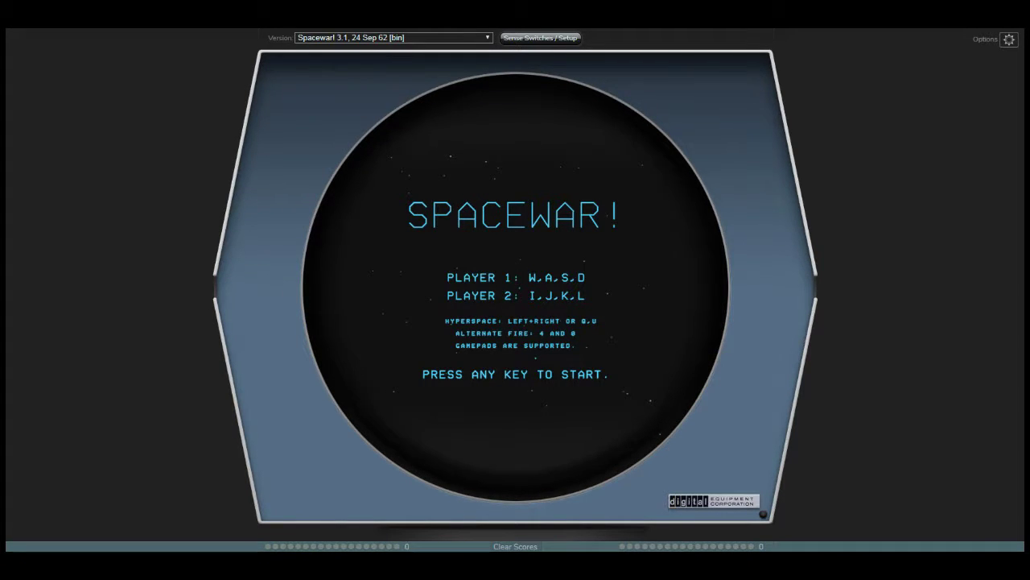
pyautogui.press('space')
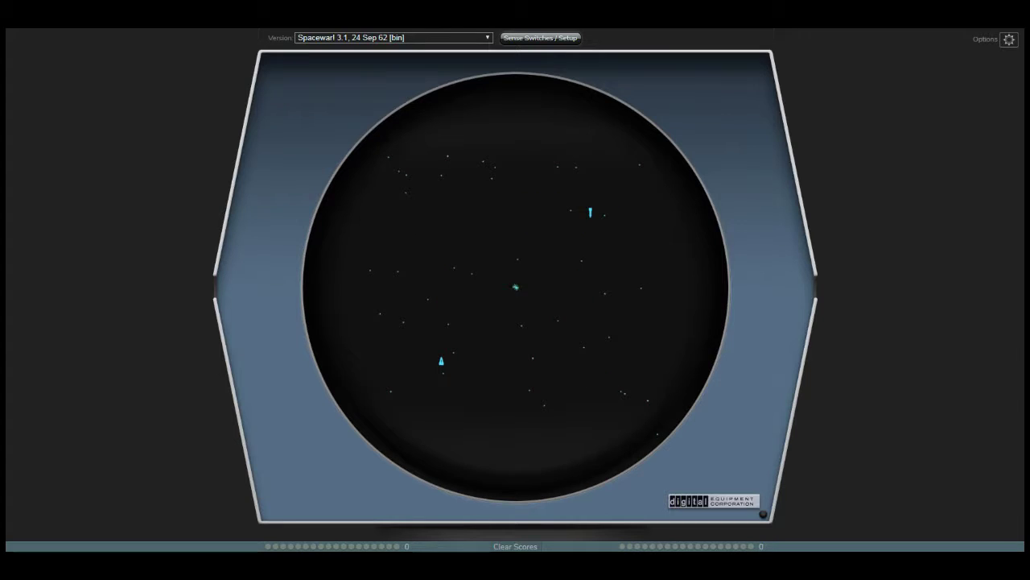